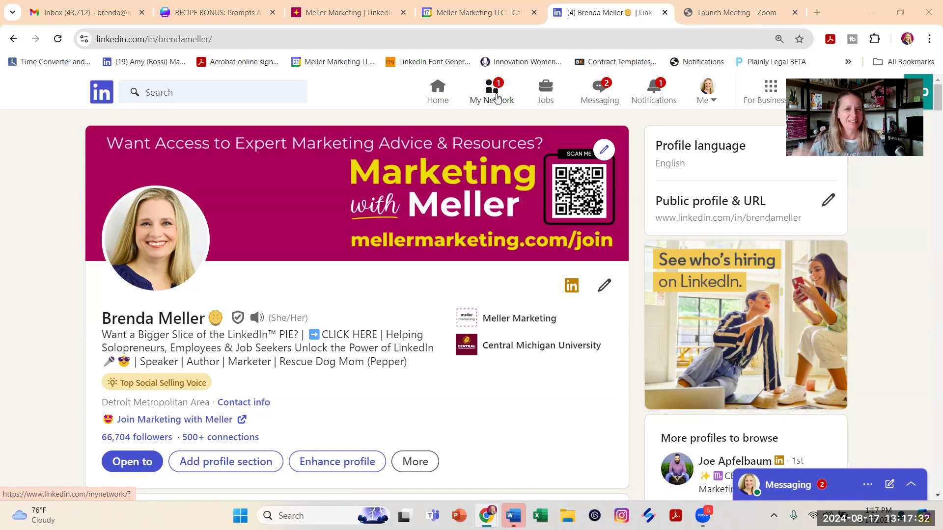
Go to My Network and expand Manage my network to show category counts, including connections.
left_click(498, 98)
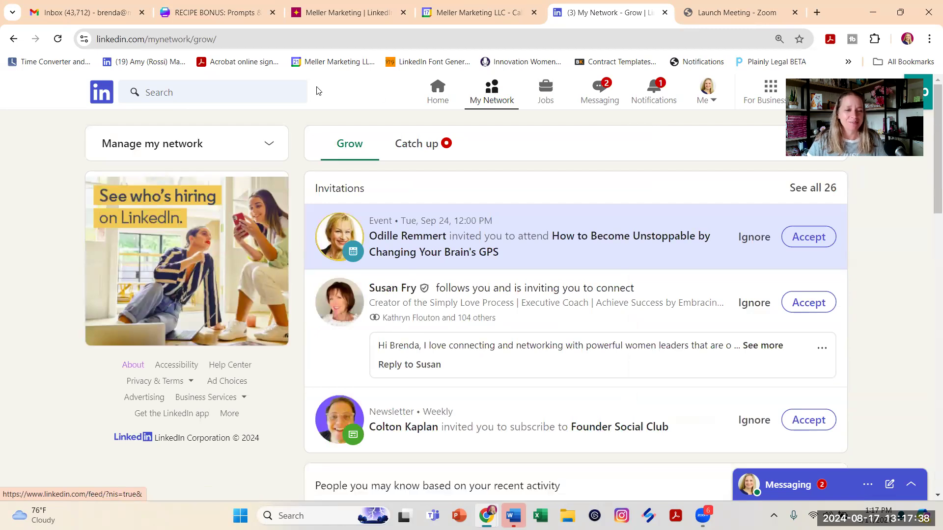
left_click(269, 145)
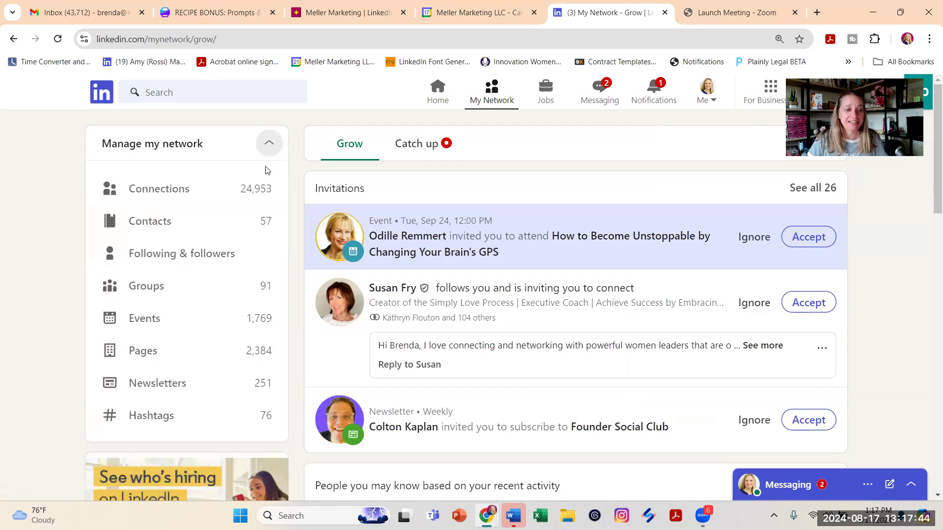
List connections by recently added, then start and close a chat with the newest connection.
left_click(208, 195)
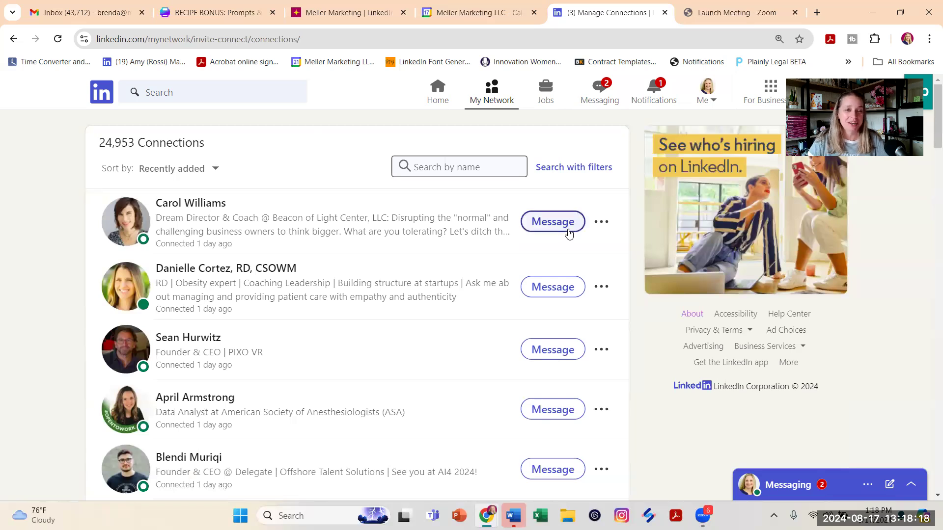
left_click(553, 221)
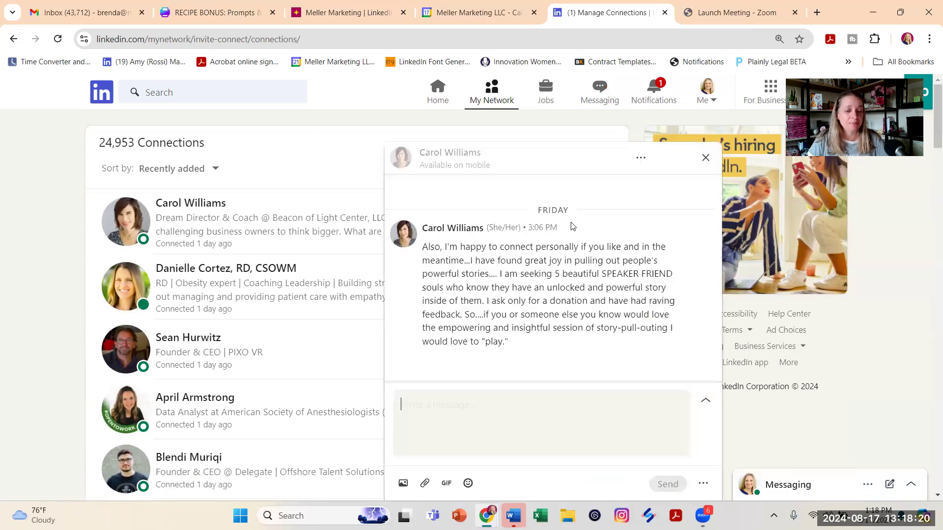
left_click(705, 158)
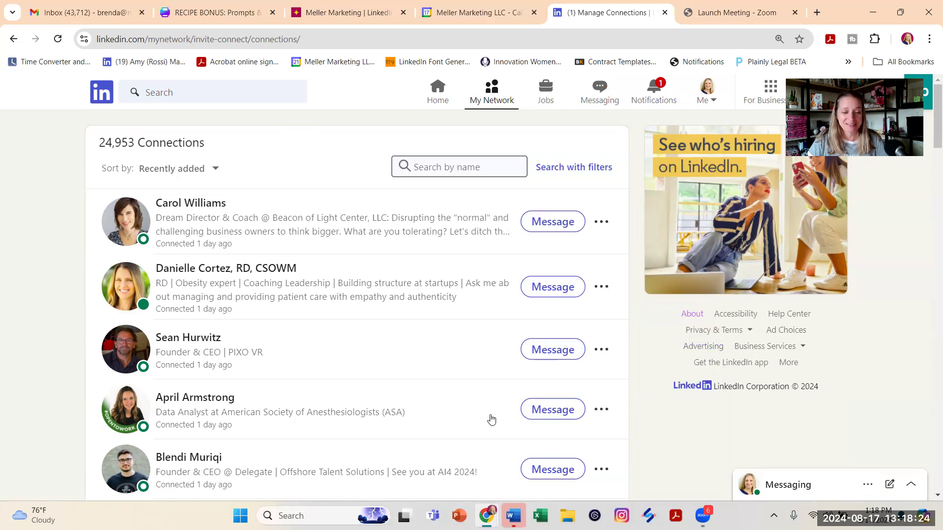